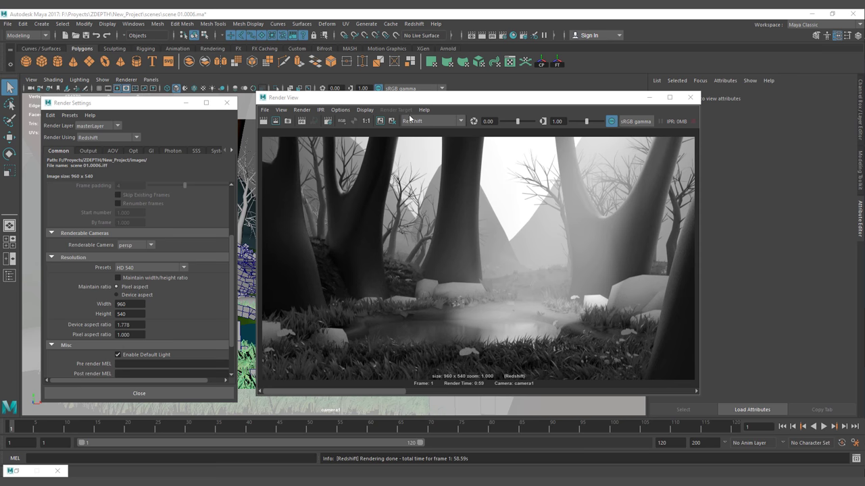
# Step: Arrange the Render View and Render Settings windows side by side over the viewport
pyautogui.moveTo(398, 99); pyautogui.dragTo(861, 112)
pyautogui.moveTo(138, 108); pyautogui.dragTo(112, 124)
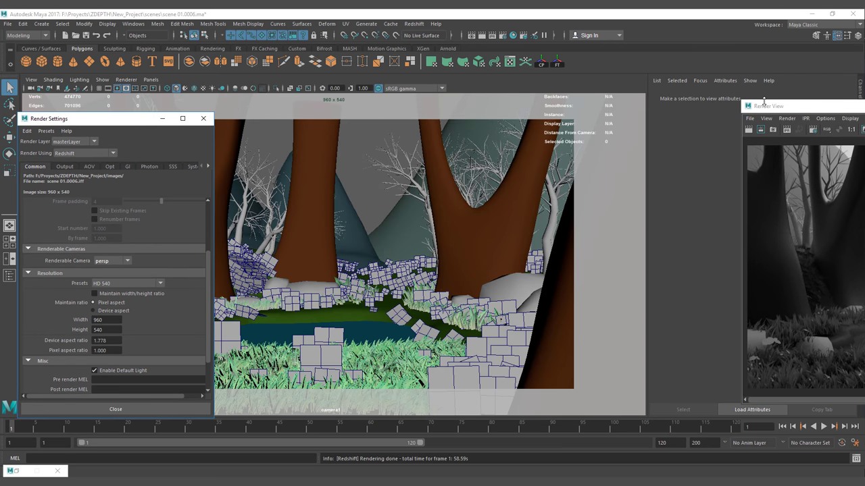
pyautogui.moveTo(749, 106); pyautogui.dragTo(300, 111)
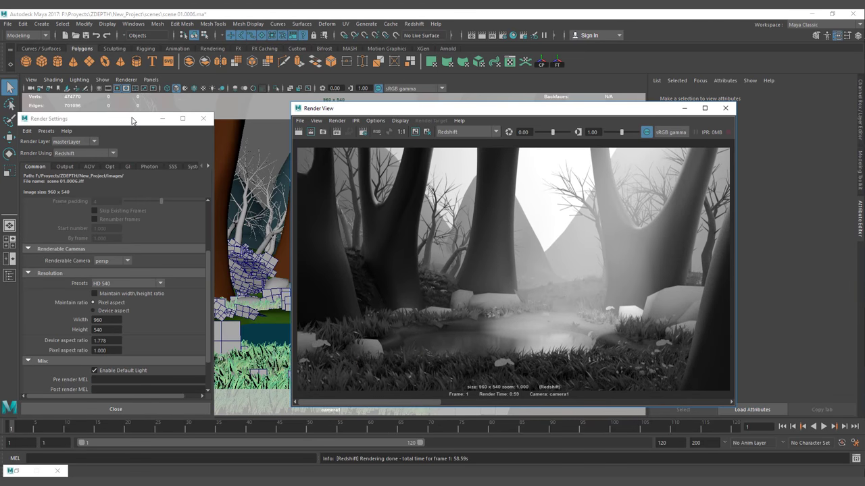
pyautogui.moveTo(134, 121); pyautogui.dragTo(170, 108)
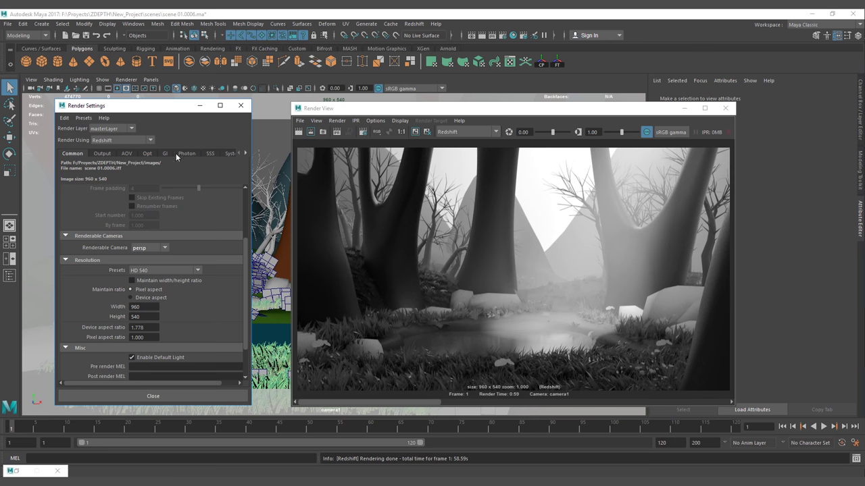
# Step: Add a Depth AOV named Z on the AOV tab and bring up its attributes
pyautogui.click(128, 154)
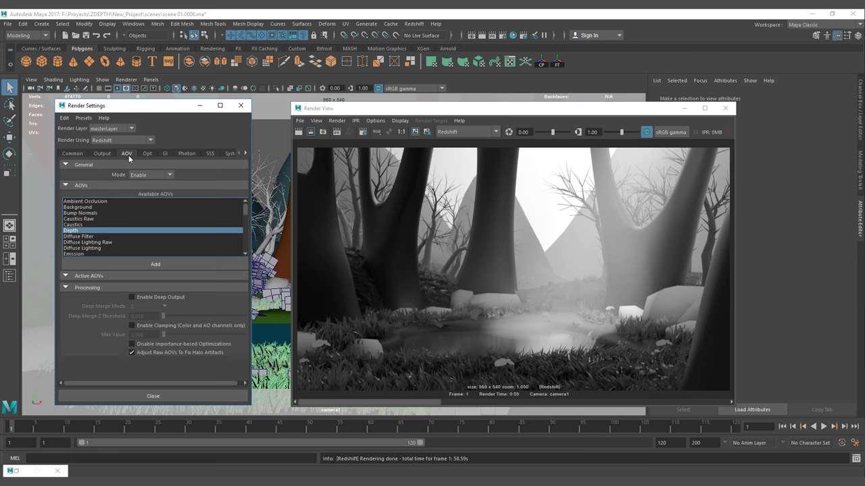
pyautogui.doubleClick(71, 230)
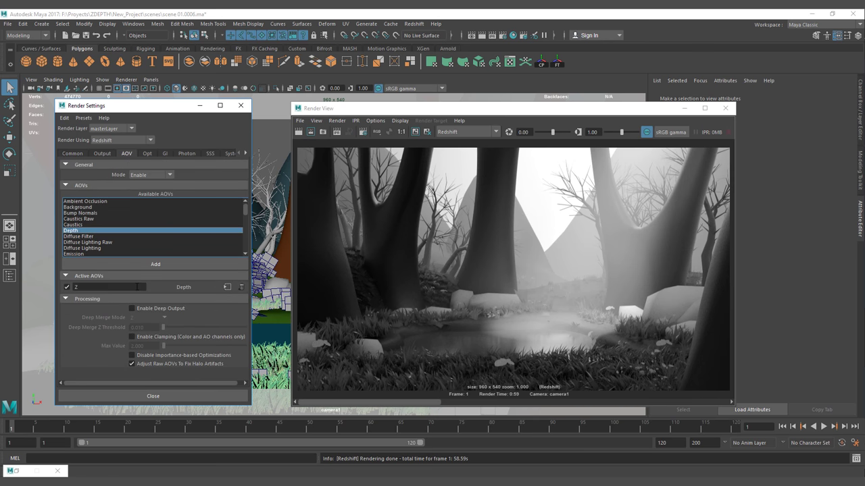
pyautogui.click(227, 287)
pyautogui.moveTo(167, 112); pyautogui.dragTo(136, 103)
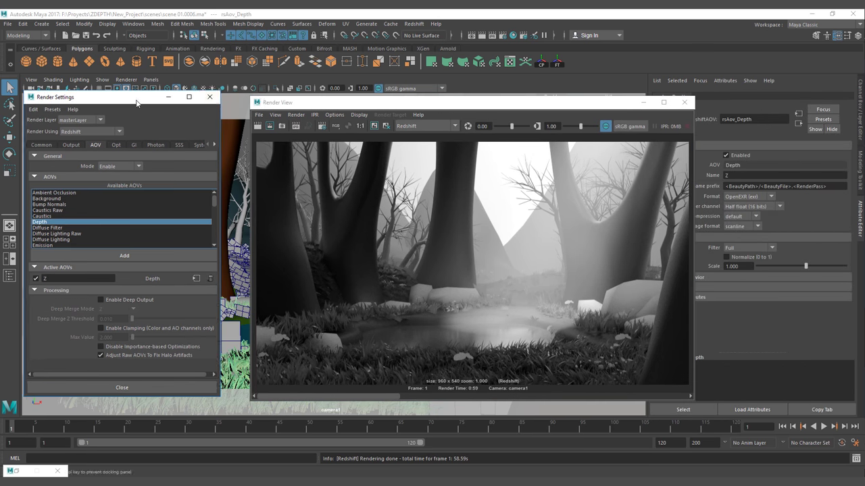
pyautogui.moveTo(378, 102); pyautogui.dragTo(354, 98)
pyautogui.click(726, 175)
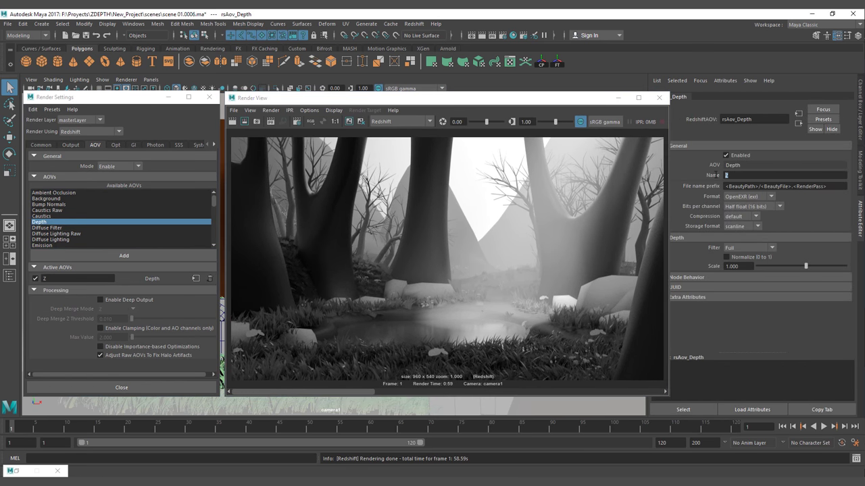
# Step: Keep the Z AOV's format as OpenEXR and its filter as Full
pyautogui.click(749, 196)
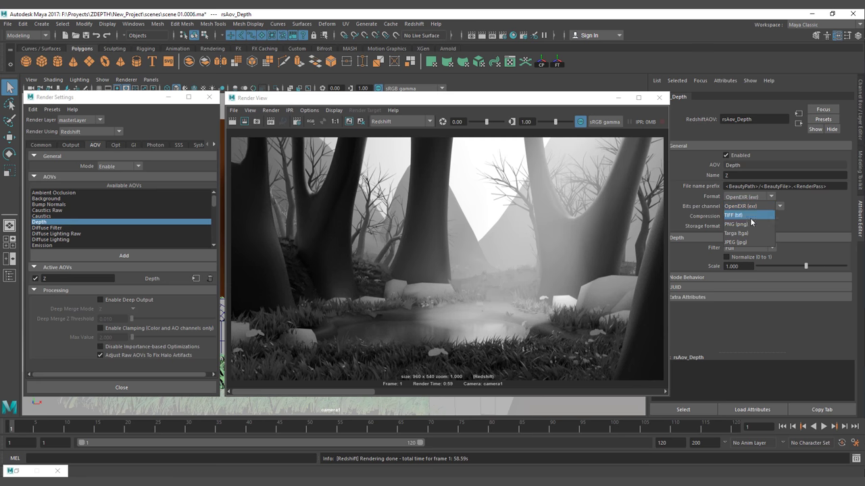
pyautogui.click(704, 205)
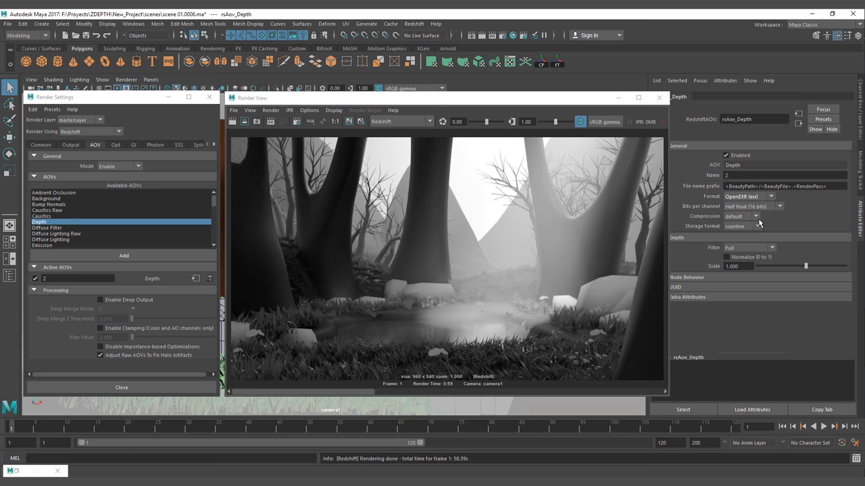
pyautogui.click(756, 248)
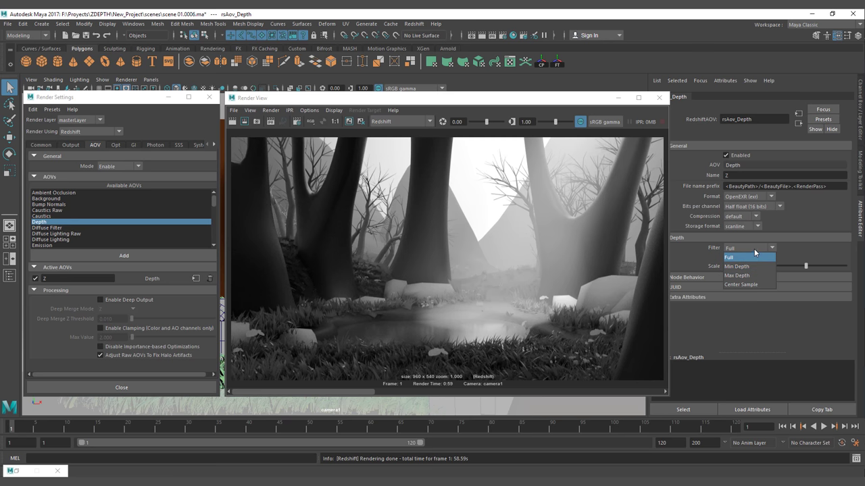
pyautogui.click(754, 256)
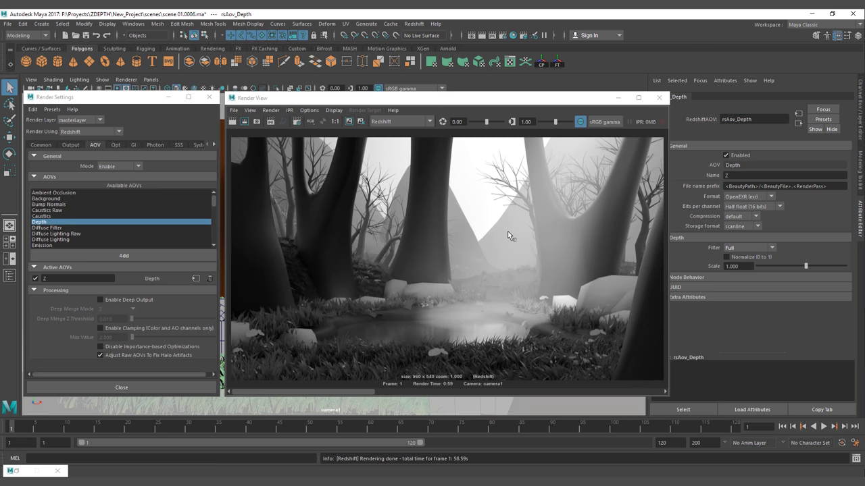
# Step: Minimize the Render View and Render Settings windows and select camera1
pyautogui.click(617, 97)
pyautogui.click(168, 97)
pyautogui.click(31, 88)
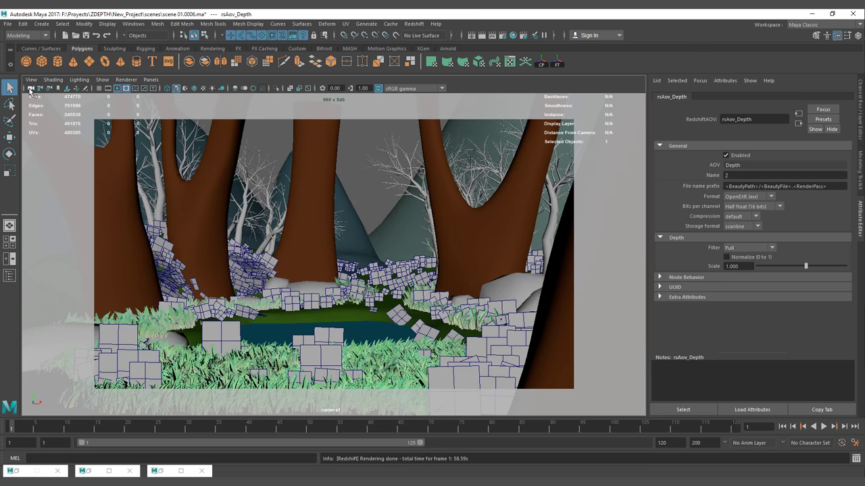
# Step: Change camera1's Far Clip Plane to 1000, then set it back to 400
pyautogui.doubleClick(737, 249)
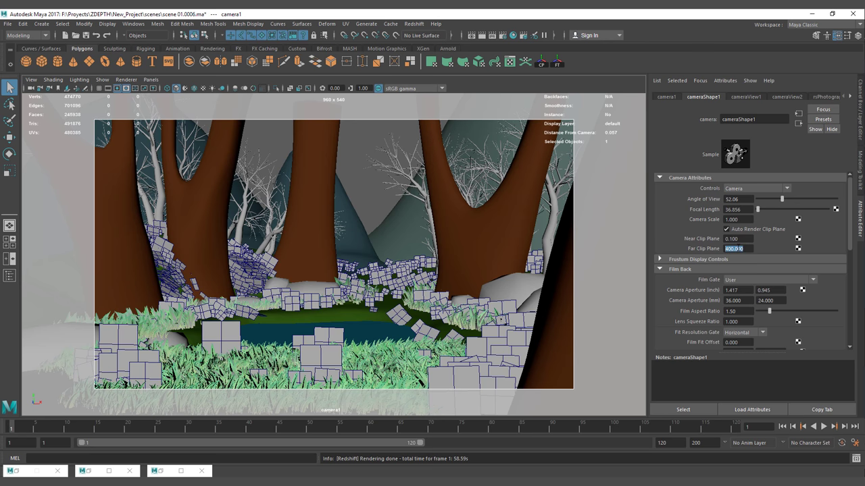
pyautogui.write('1000')
pyautogui.press('Return')
pyautogui.write('400')
pyautogui.press('Return')
# Step: Restore the Feedback Display, Render View and Render Settings windows and re-render the forest
pyautogui.click(27, 471)
pyautogui.click(92, 471)
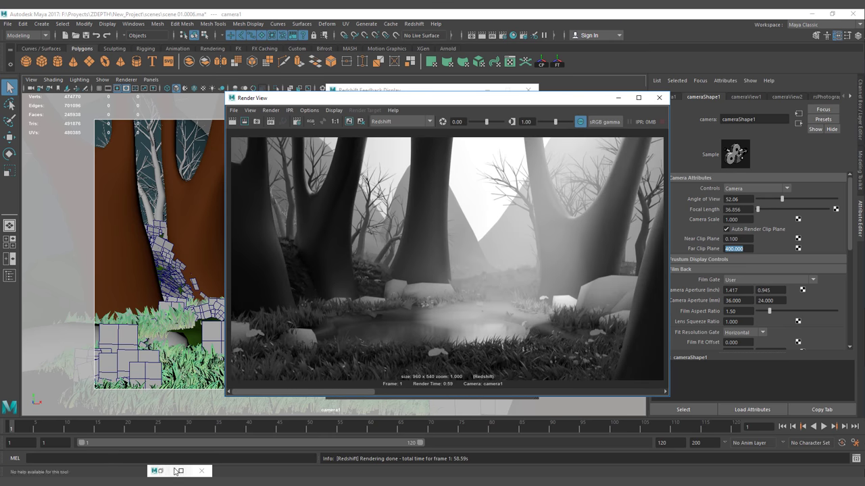
pyautogui.click(177, 471)
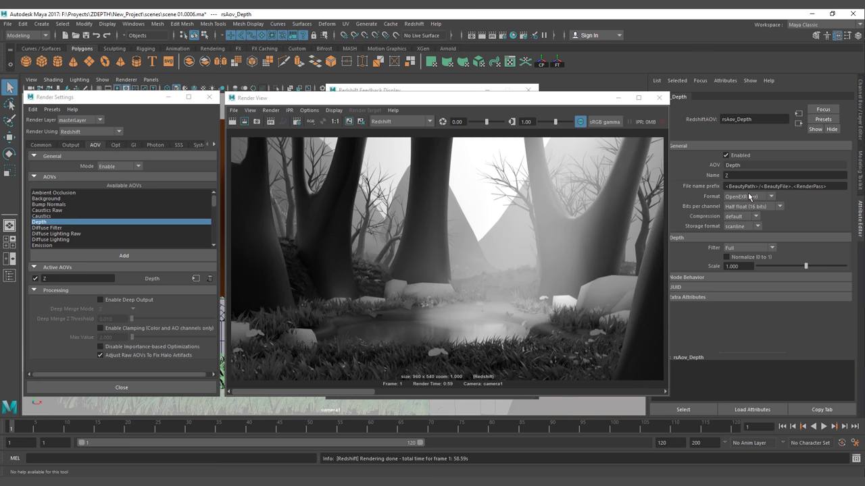
pyautogui.click(234, 123)
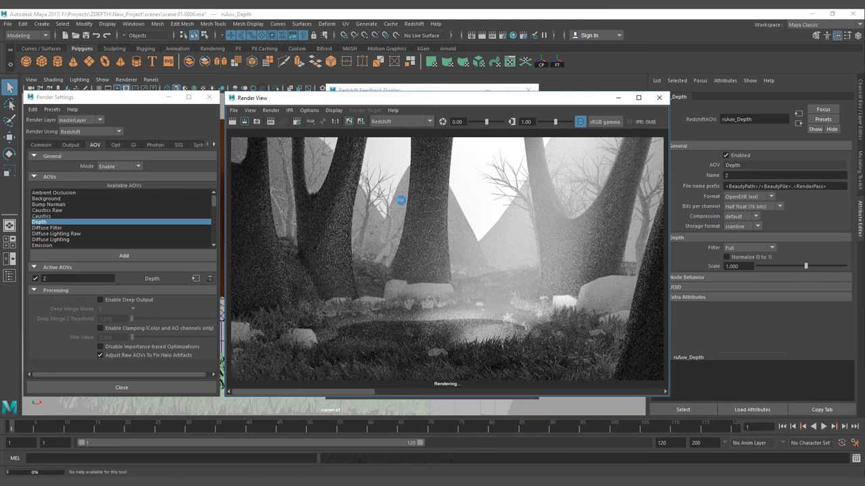
# Step: Cancel the running render and add a second Depth AOV saved as Targa (tga)
pyautogui.press('Escape')
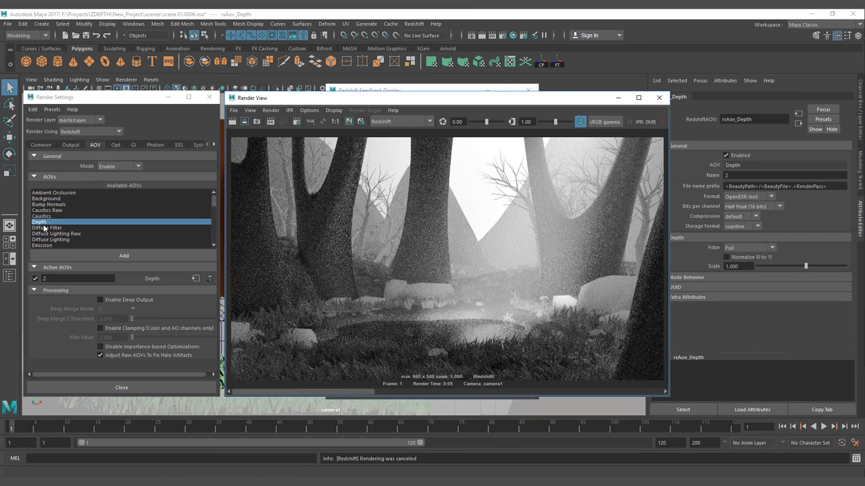
pyautogui.doubleClick(47, 223)
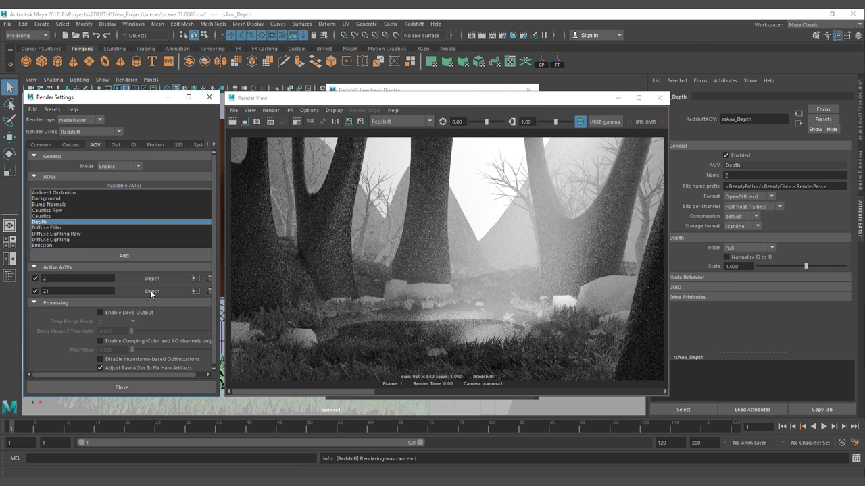
pyautogui.click(196, 291)
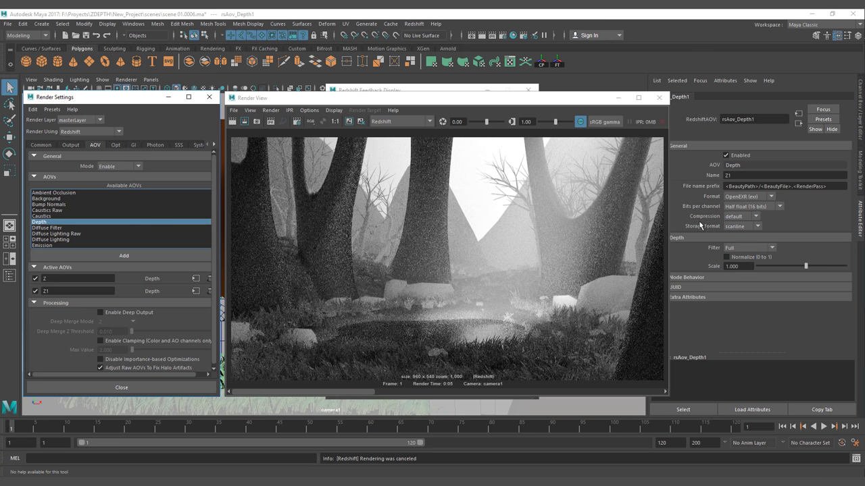
pyautogui.click(746, 196)
pyautogui.click(745, 234)
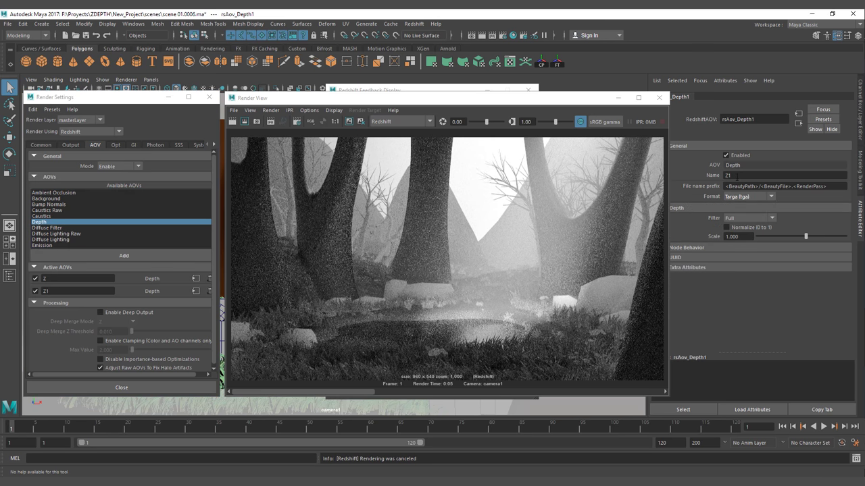
# Step: Rename the second Depth AOV to Z_photoshop and render the scene
pyautogui.click(785, 175)
pyautogui.write('_photoshop')
pyautogui.press('Return')
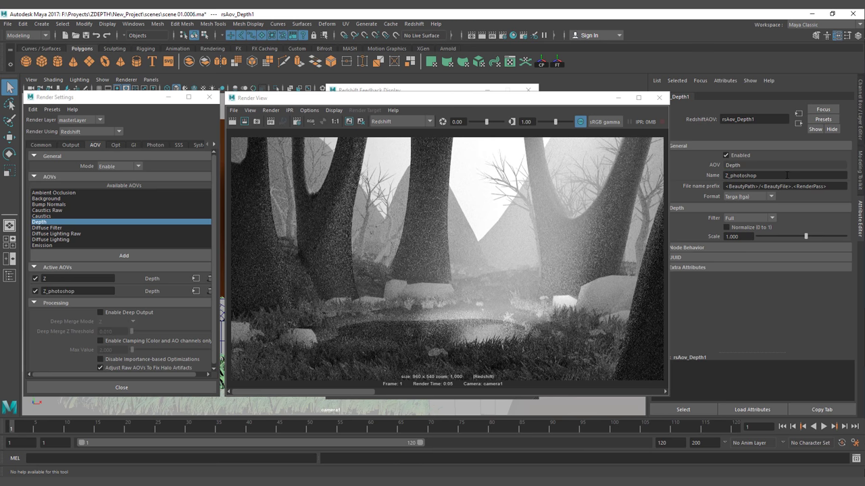
pyautogui.click(234, 121)
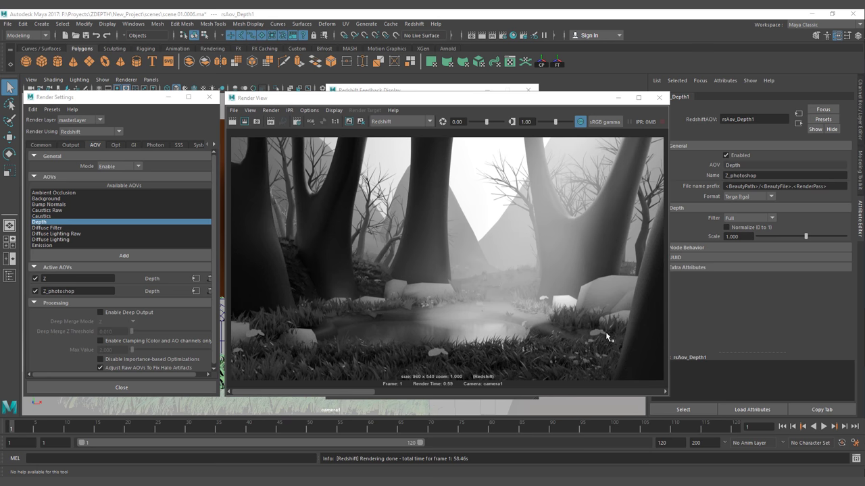
# Step: Open scene 01.0006.Z_photoshop.tga from images/tmp in Photoshop, then switch to Nuke
pyautogui.click(50, 475)
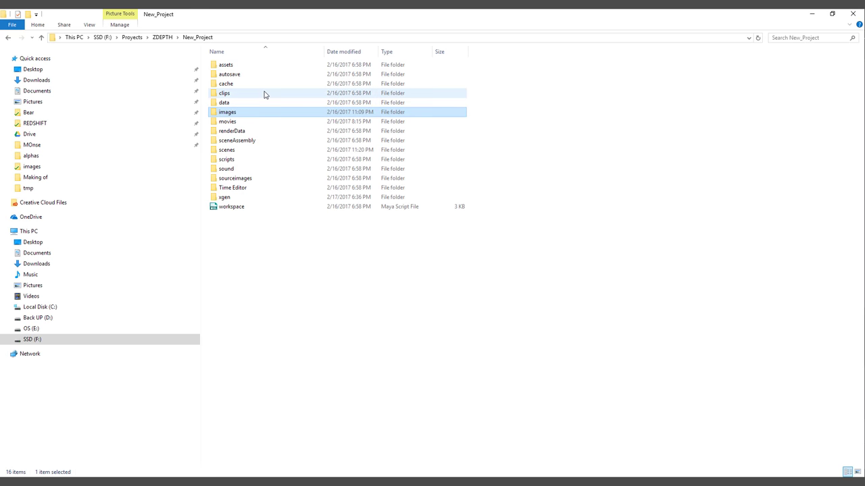
pyautogui.doubleClick(264, 118)
pyautogui.doubleClick(241, 83)
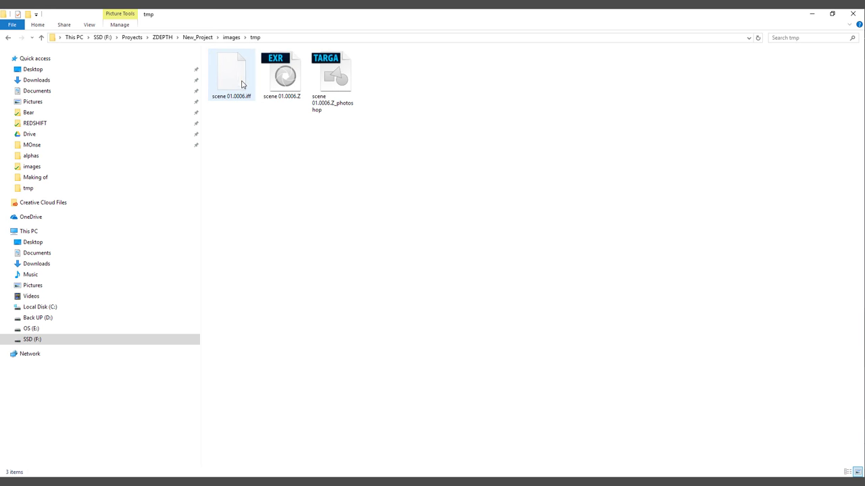
pyautogui.click(229, 37)
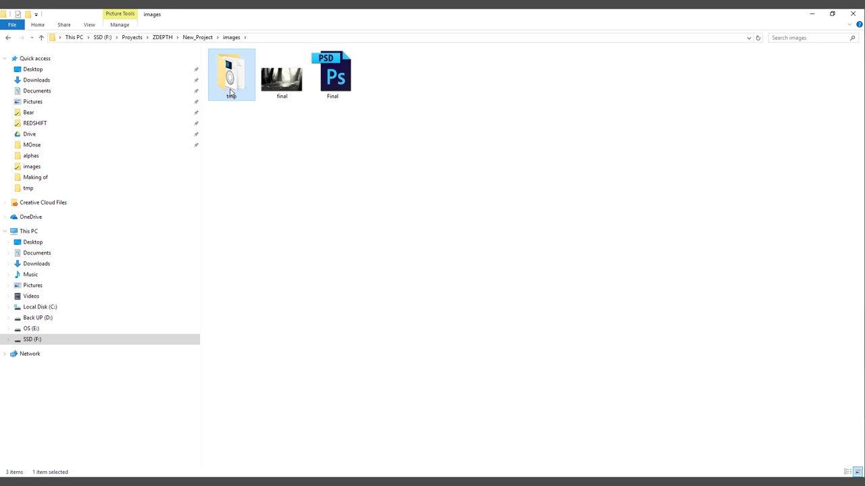
pyautogui.doubleClick(230, 92)
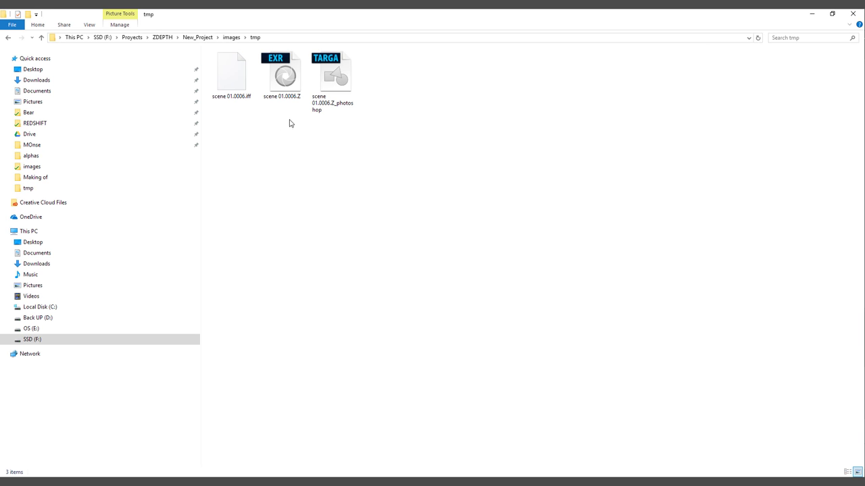
pyautogui.click(284, 80)
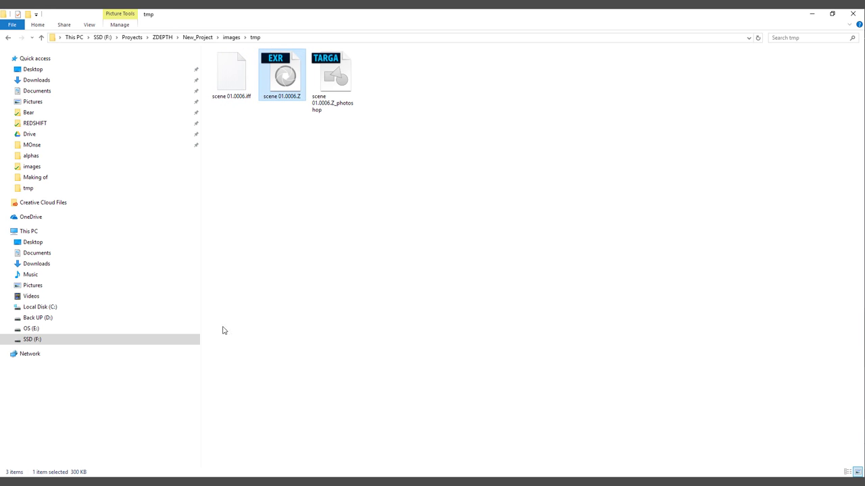
pyautogui.doubleClick(332, 78)
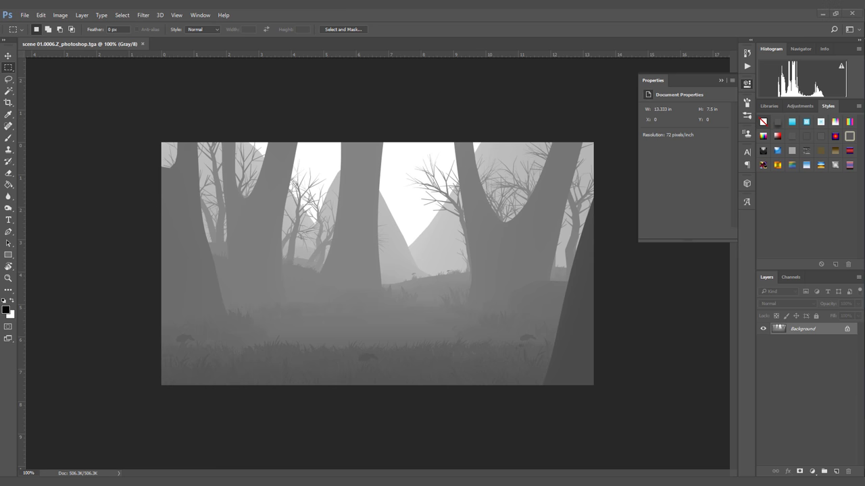
pyautogui.click(253, 449)
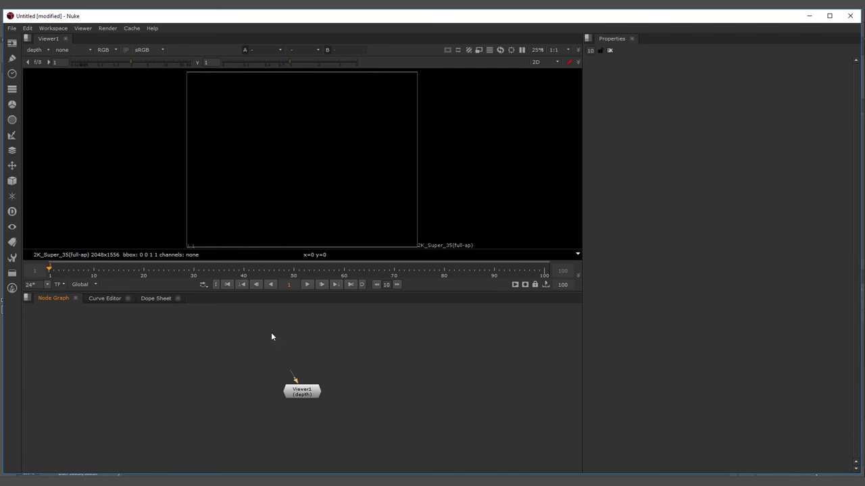
# Step: Create a Read node loading scene 01.0006.Z.exr and connect Viewer1 to it
pyautogui.press('Tab')
pyautogui.write('r')
pyautogui.press('Return')
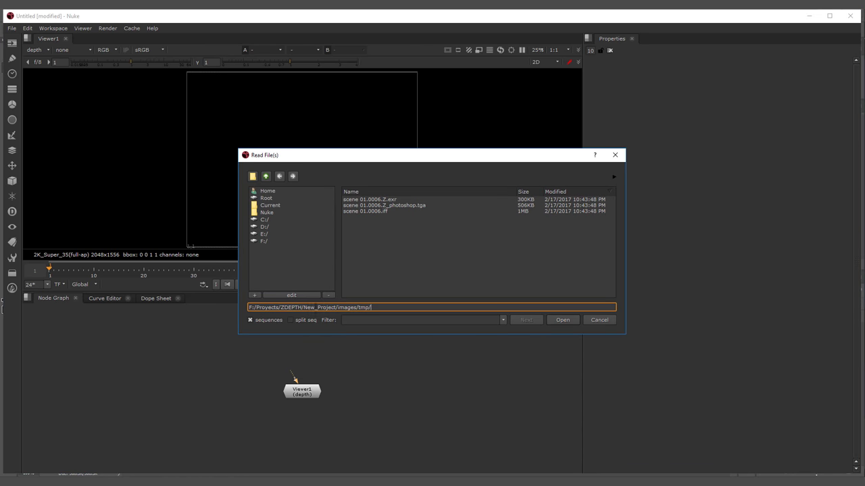
pyautogui.click(370, 201)
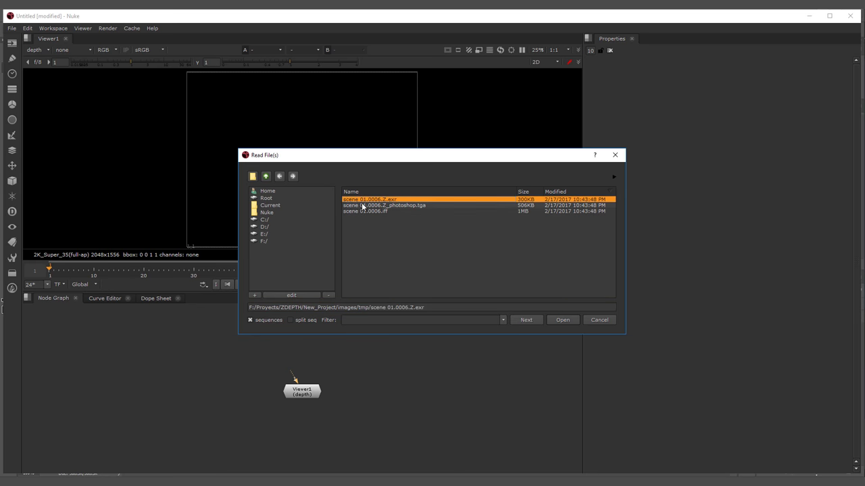
pyautogui.click(566, 322)
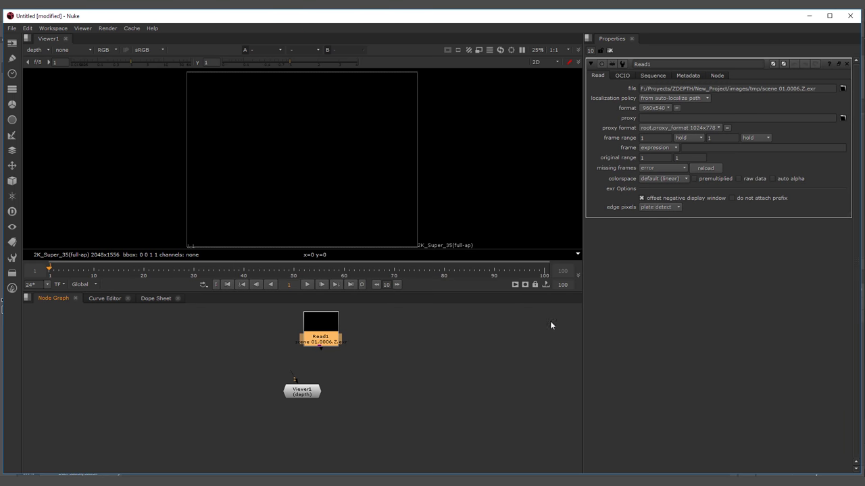
pyautogui.moveTo(295, 379); pyautogui.dragTo(325, 346)
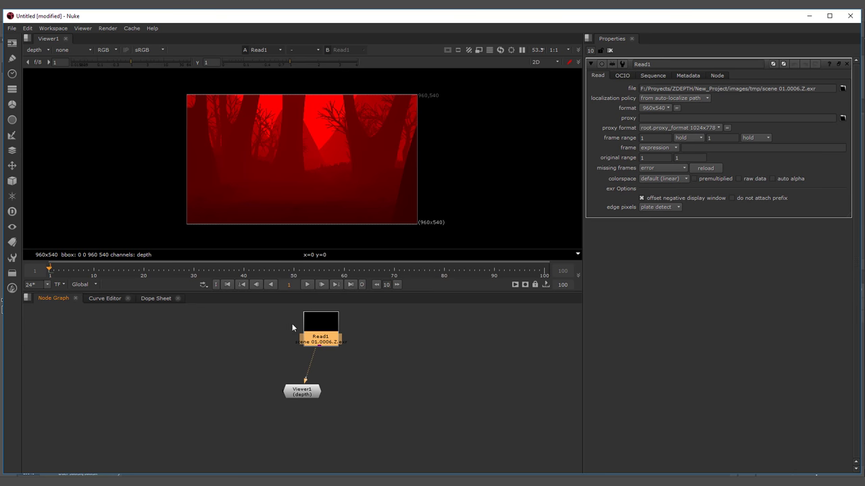
# Step: Switch the Nuke viewer channel to rgb, then back to depth
pyautogui.click(49, 51)
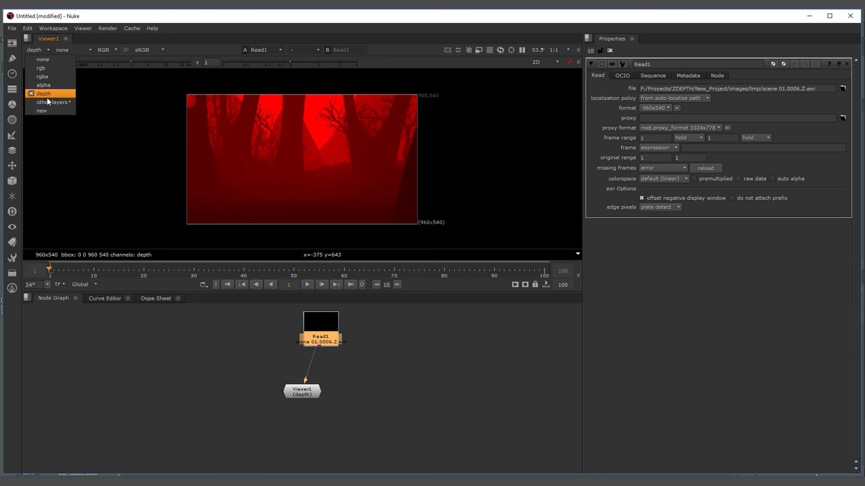
pyautogui.click(42, 68)
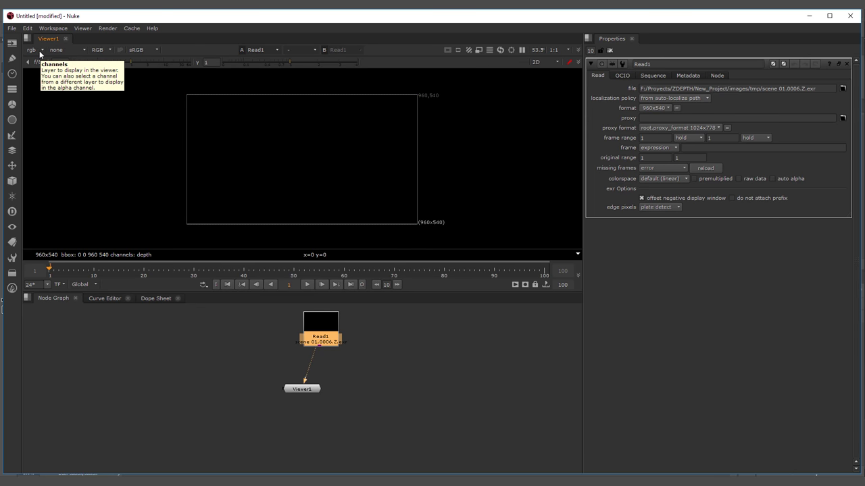
pyautogui.click(40, 52)
pyautogui.click(43, 93)
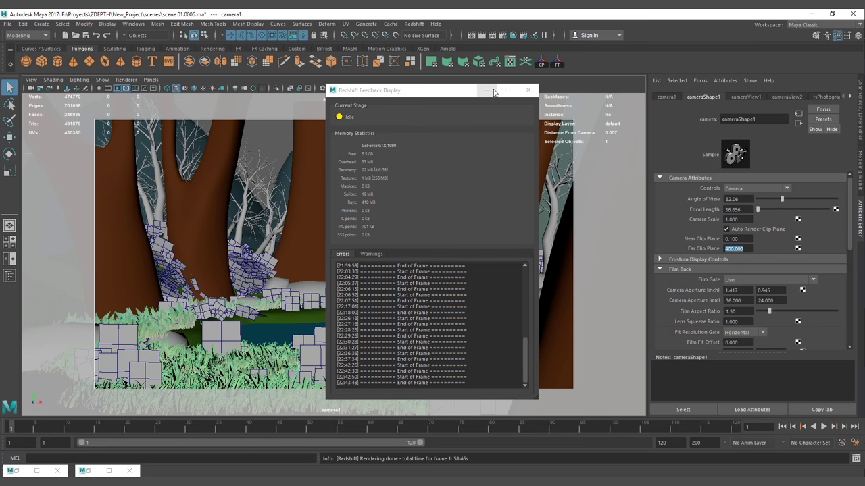
pyautogui.click(727, 238)
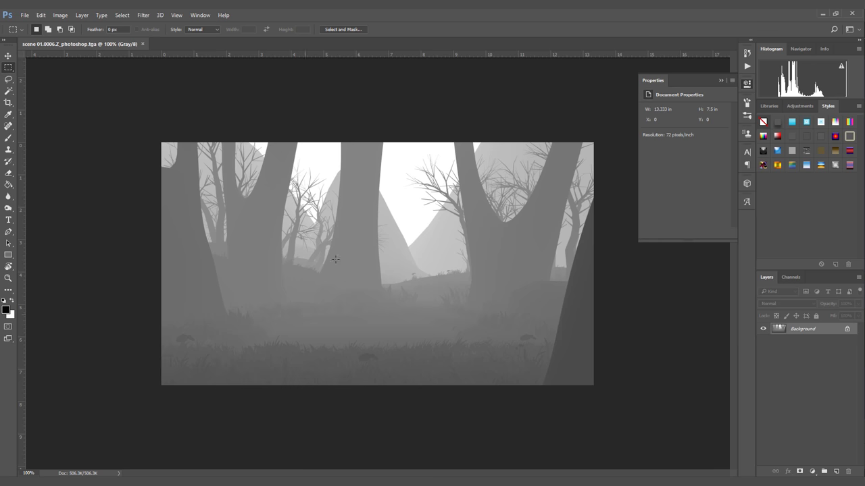
# Step: Reload Read1's EXR in Nuke, deselect the node, and return to Maya
pyautogui.click(256, 461)
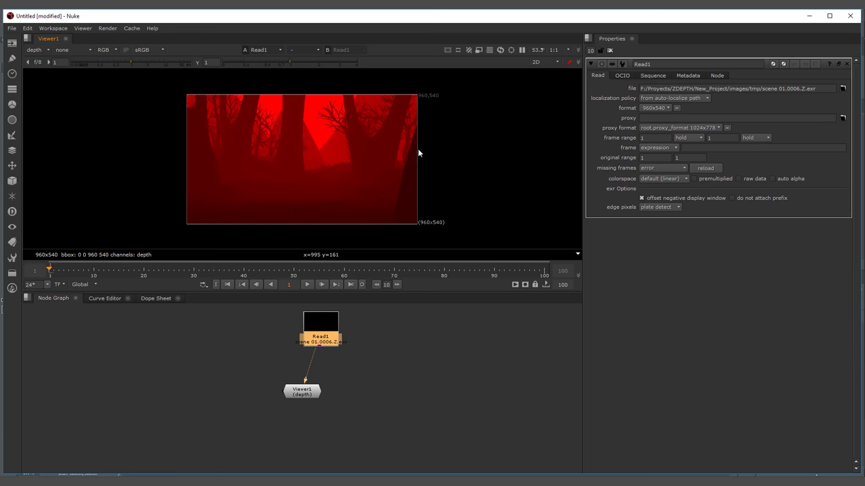
pyautogui.click(706, 168)
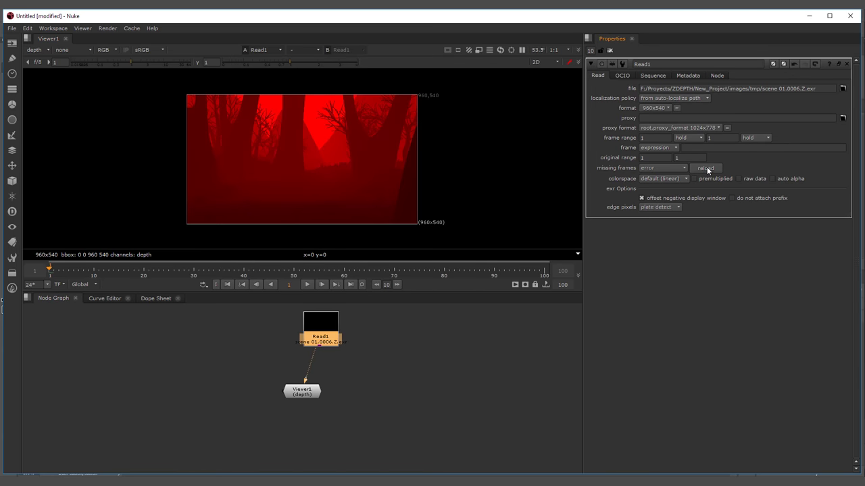
pyautogui.click(483, 387)
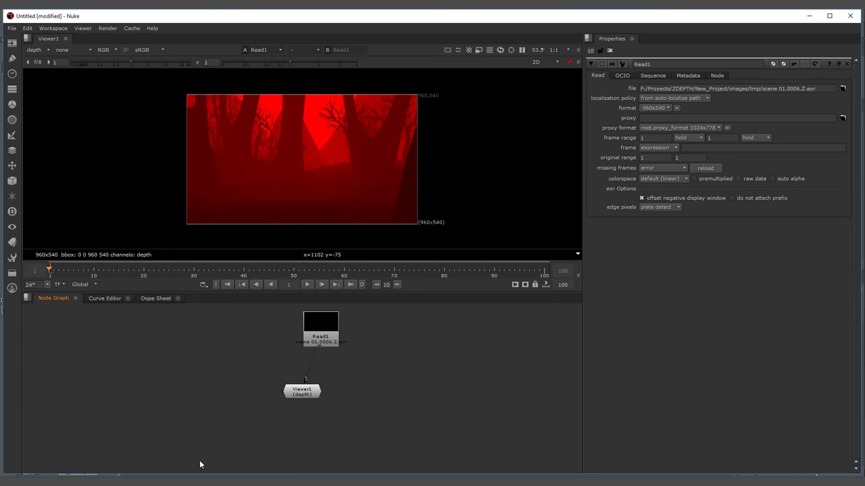
pyautogui.moveTo(202, 474)
pyautogui.click(223, 449)
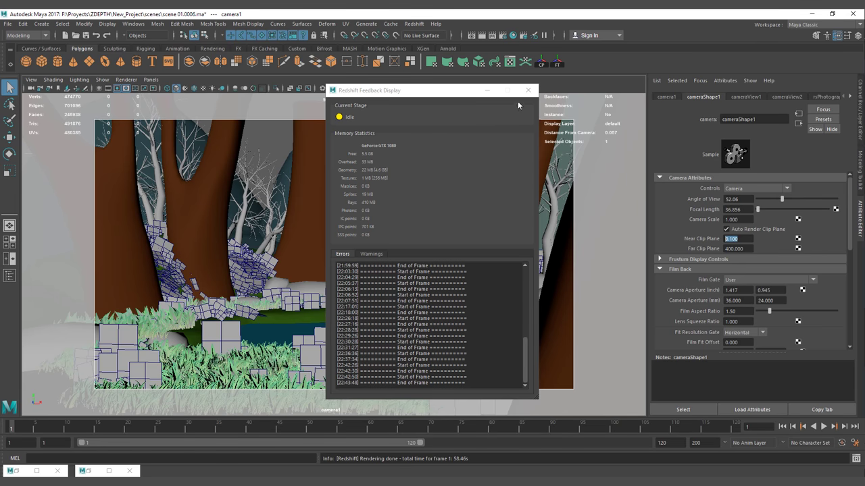
# Step: Hide the Feedback Display, restore Render View and Render Settings, and open the Z AOV's attributes
pyautogui.click(488, 91)
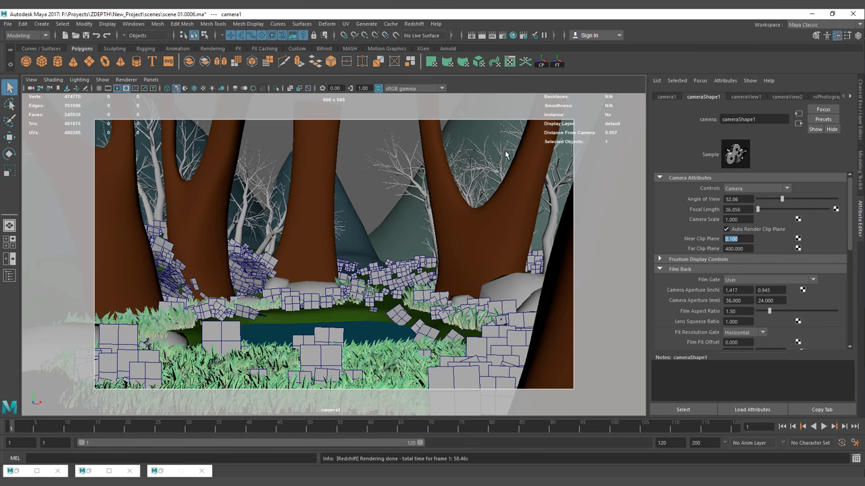
pyautogui.click(502, 35)
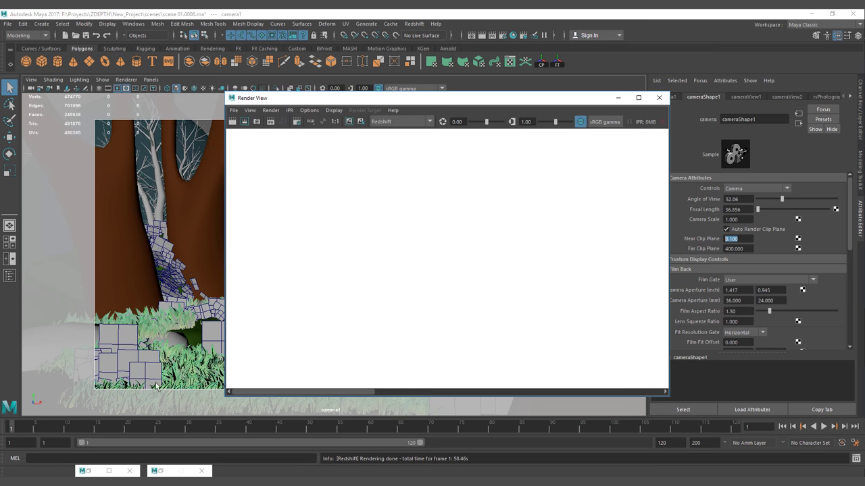
pyautogui.click(85, 471)
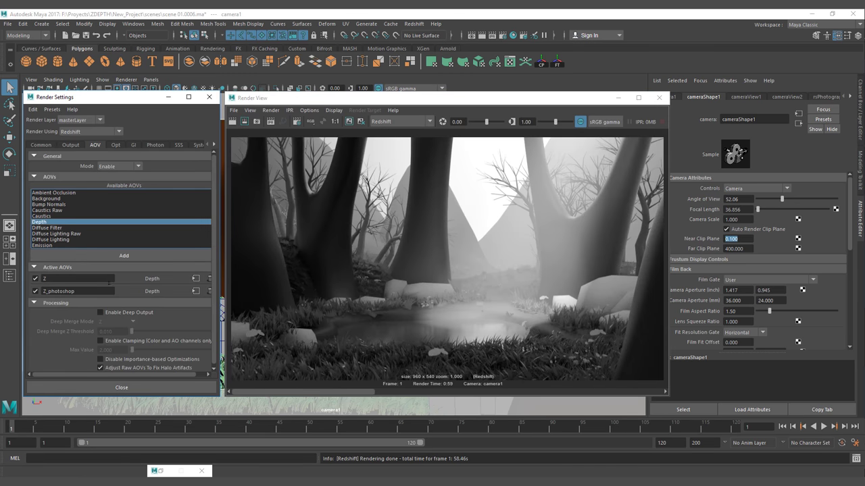
pyautogui.click(195, 279)
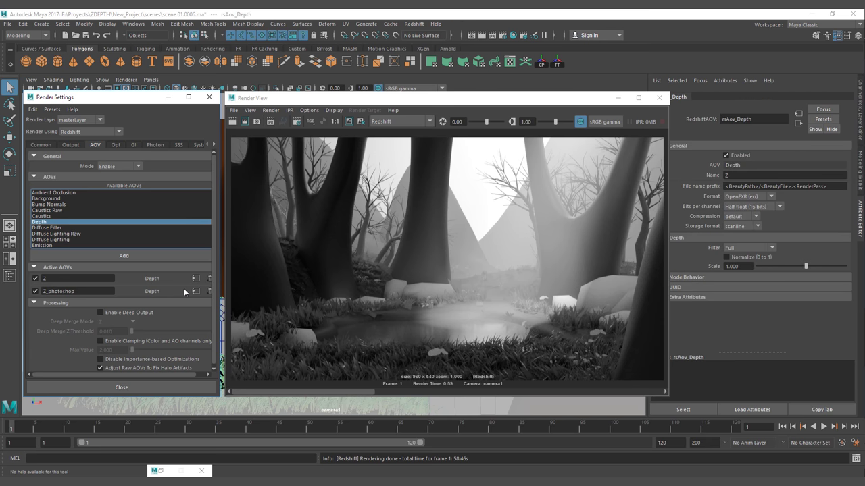
# Step: Uncheck Normalize (0 to 1) on the Z AOV and set its filter to Min Depth
pyautogui.click(731, 266)
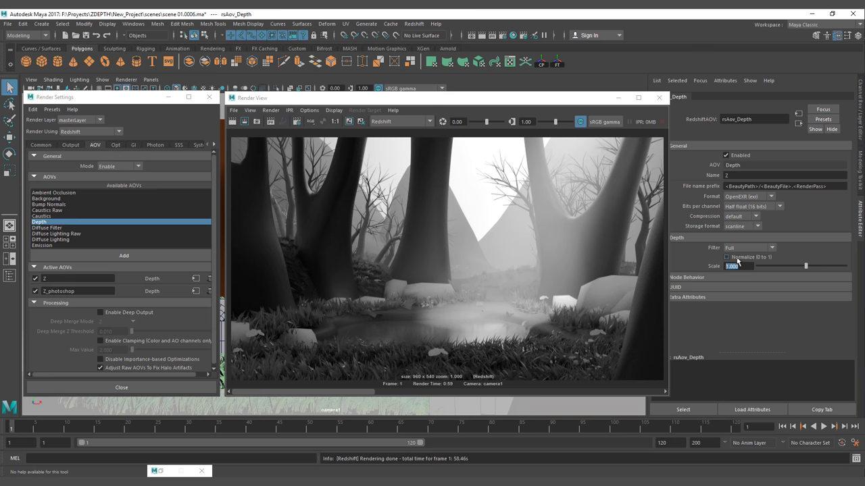
pyautogui.click(728, 257)
pyautogui.click(194, 278)
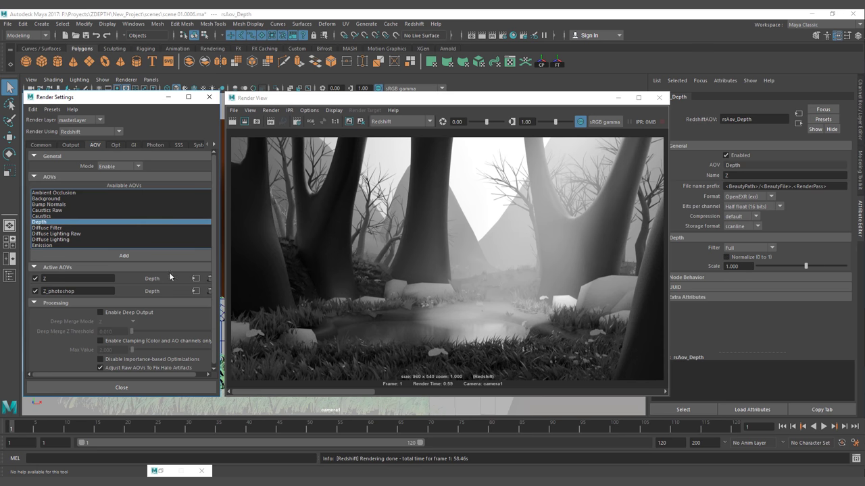
pyautogui.click(750, 248)
pyautogui.click(743, 270)
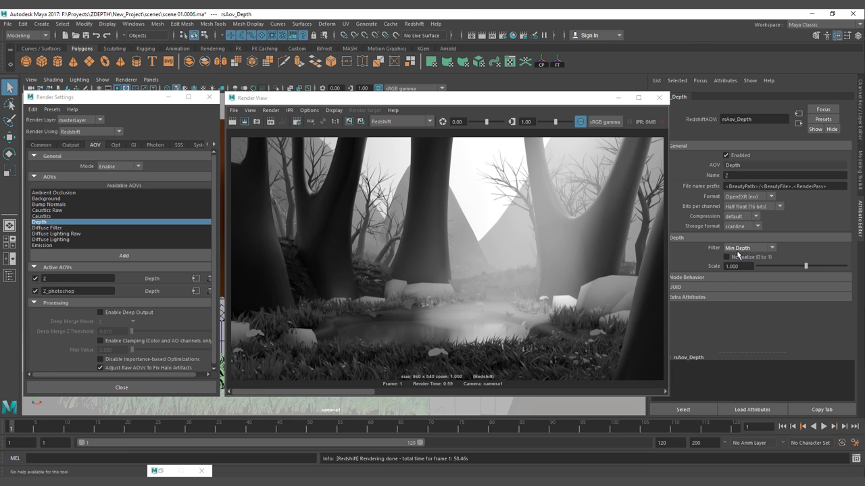